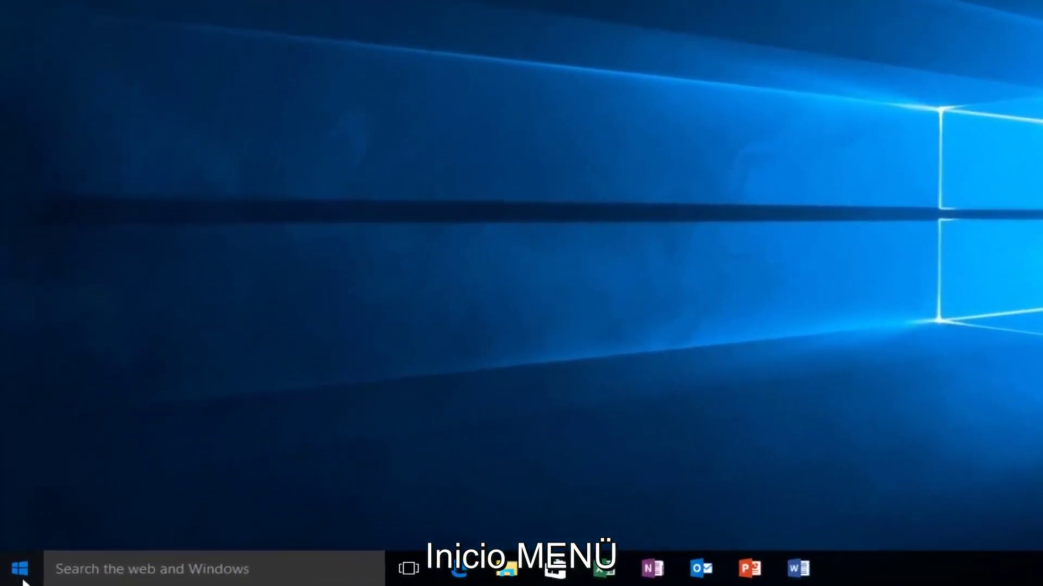
# Search the Start menu for regedit and run it as administrator.
pyautogui.click(16, 574)
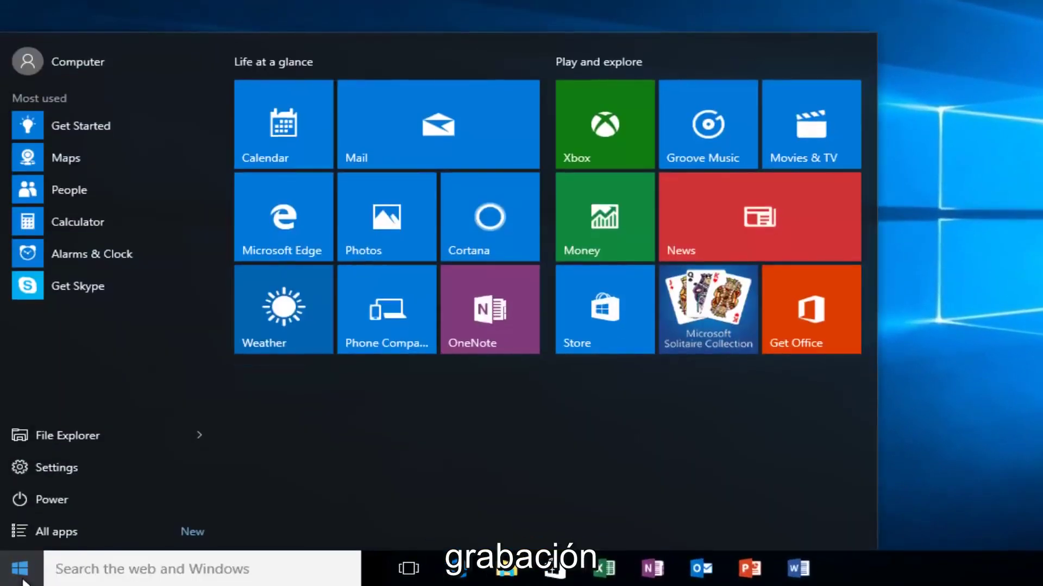
pyautogui.write('regedit')
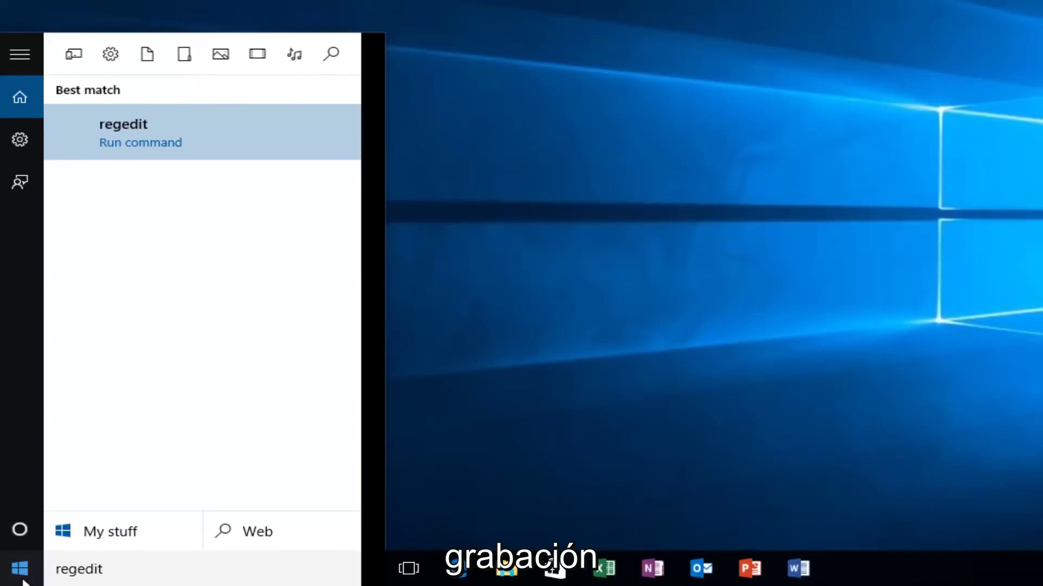
pyautogui.rightClick(157, 131)
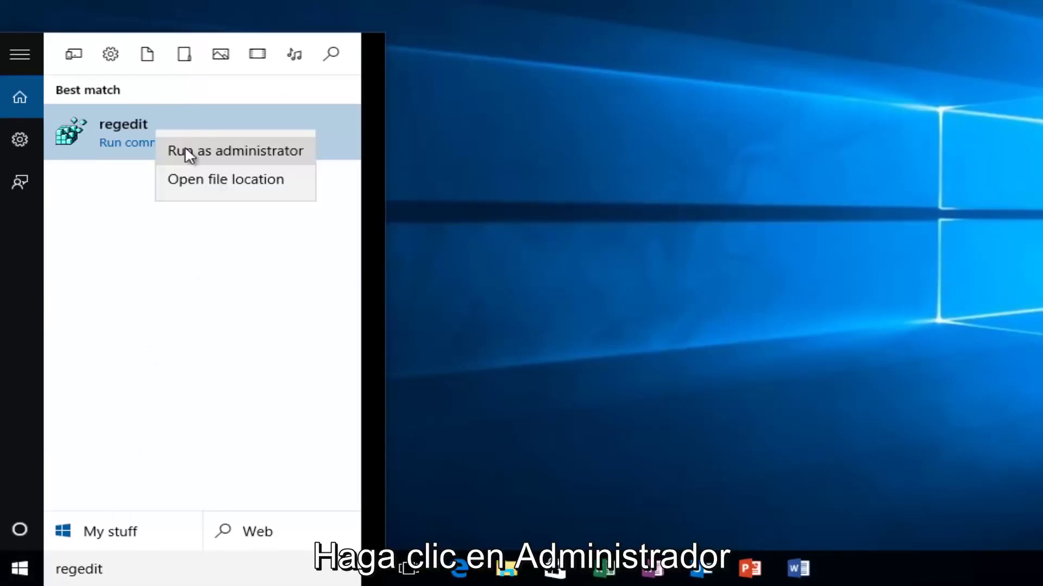
pyautogui.click(185, 150)
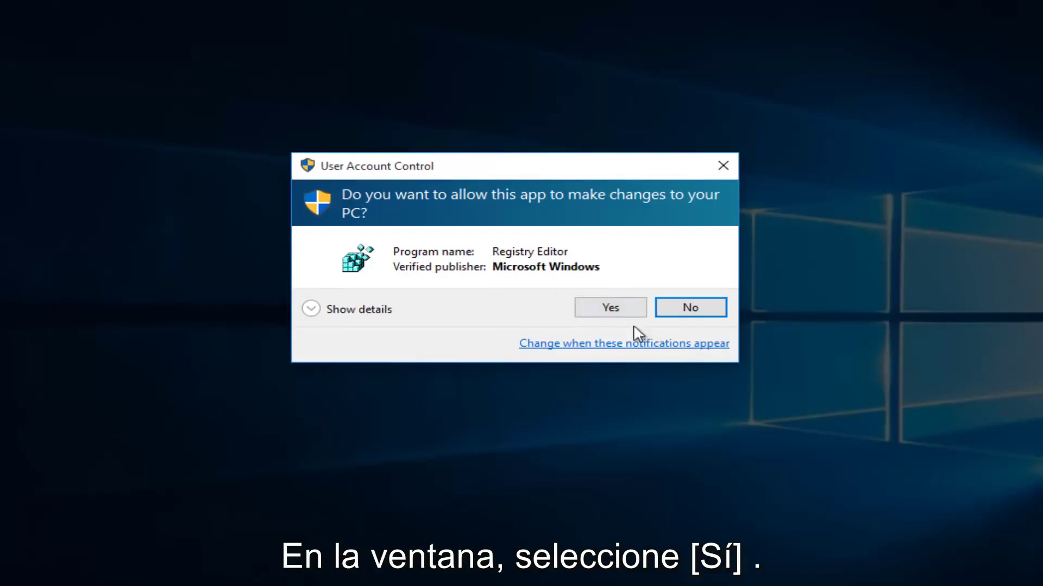
# Approve the UAC prompt and expand HKEY_LOCAL_MACHINE > SYSTEM > ControlSet001, widening the tree pane.
pyautogui.click(605, 306)
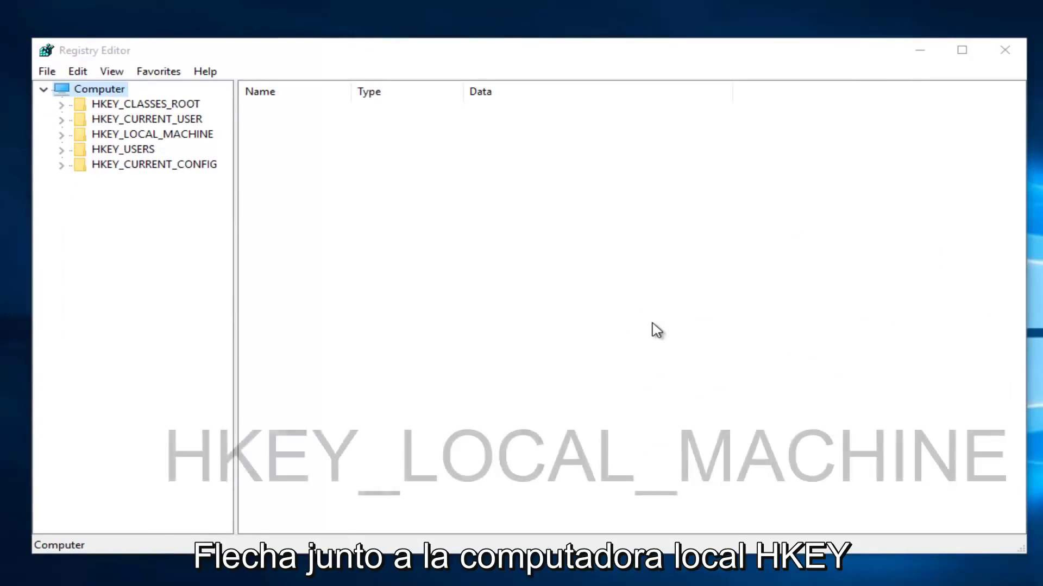
pyautogui.click(61, 134)
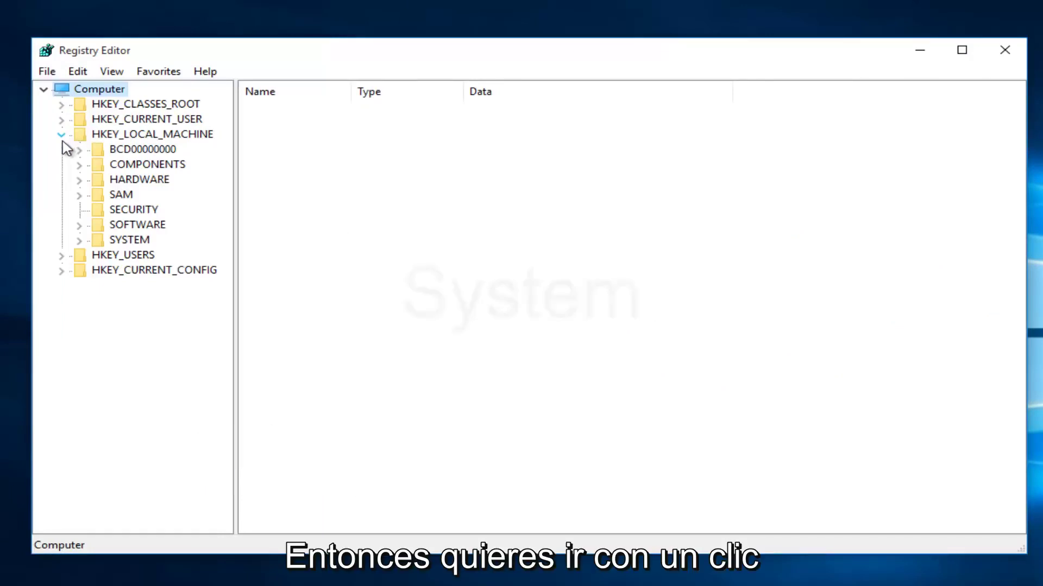
pyautogui.click(81, 240)
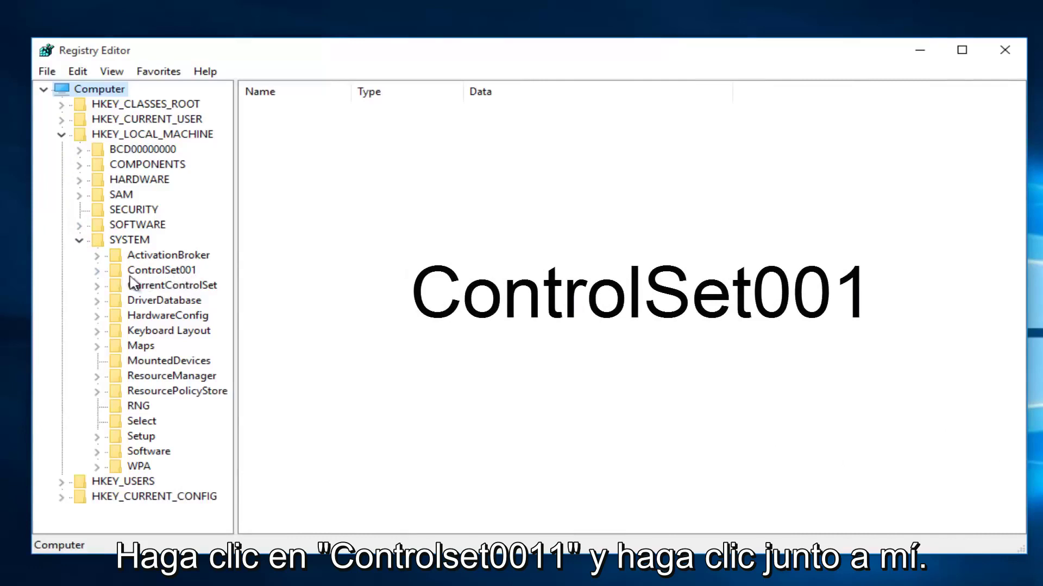
pyautogui.click(98, 272)
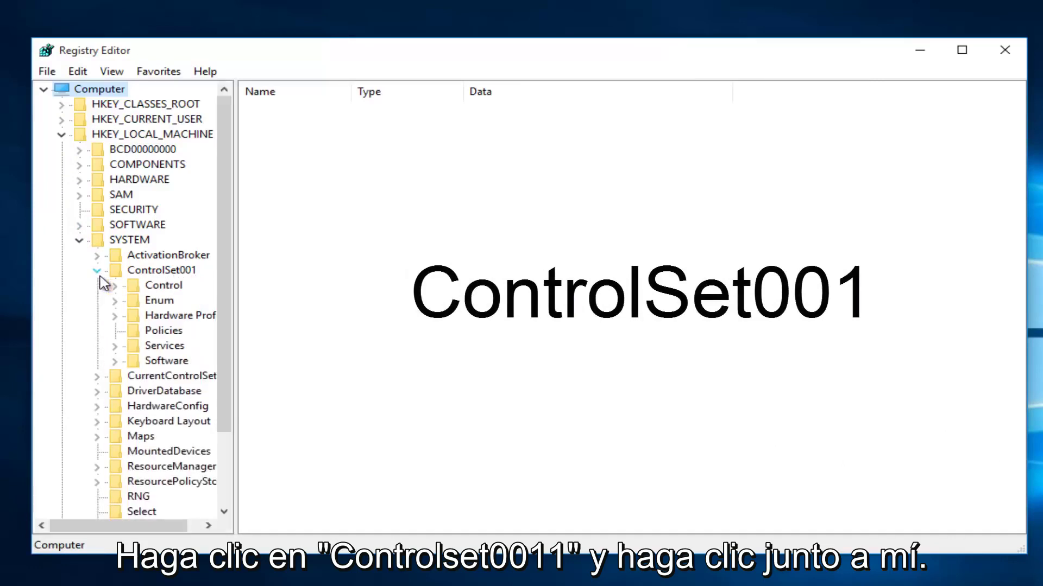
pyautogui.moveTo(232, 89); pyautogui.dragTo(380, 98)
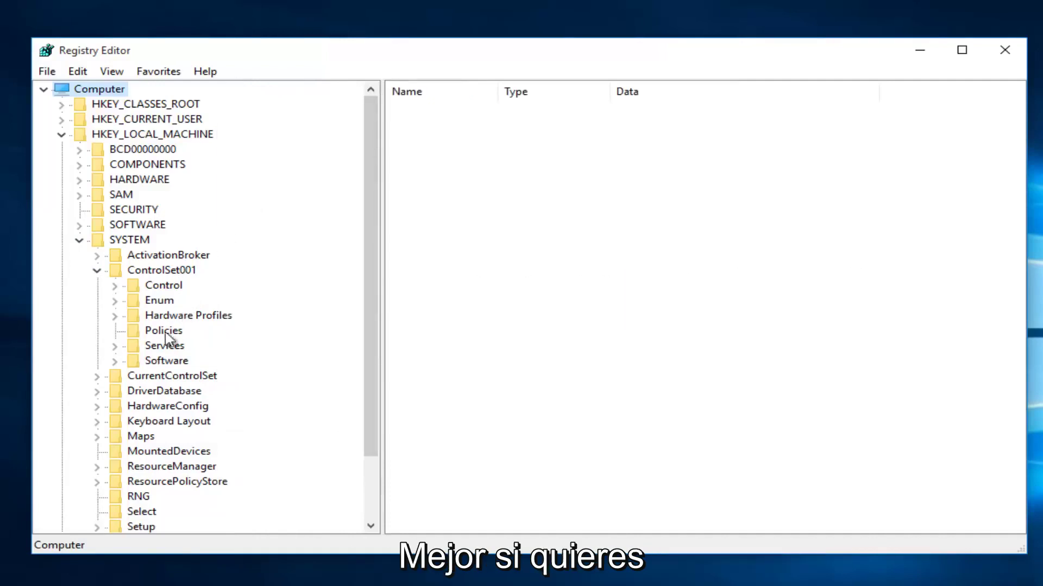
# Expand Services and select the Ndu key to list its values, with Start at 2.
pyautogui.click(115, 350)
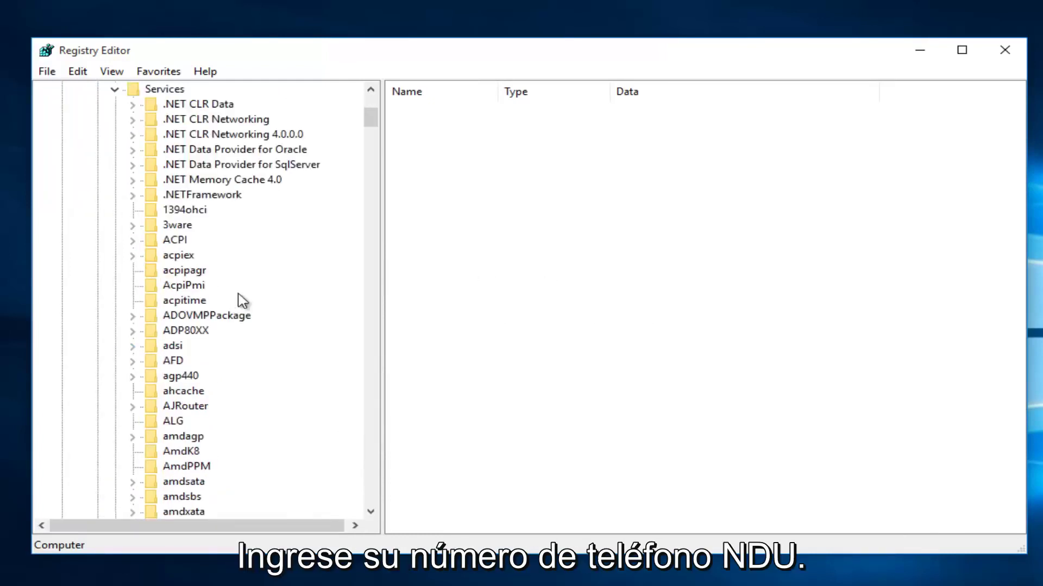
pyautogui.moveTo(370, 114); pyautogui.dragTo(351, 276)
pyautogui.scroll(-15, 350, 282)
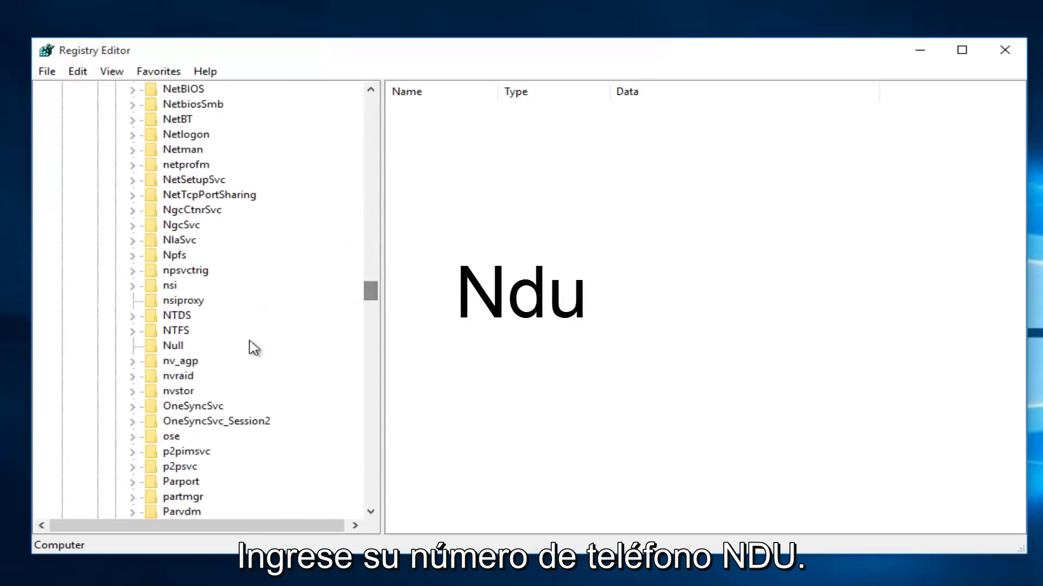
pyautogui.scroll(5, 188, 247)
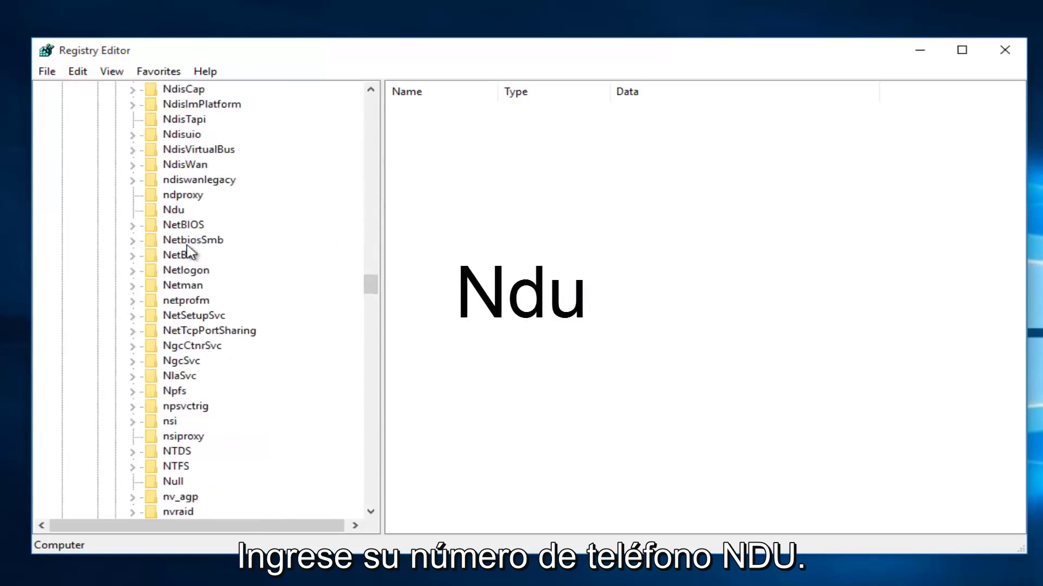
pyautogui.scroll(1, 188, 251)
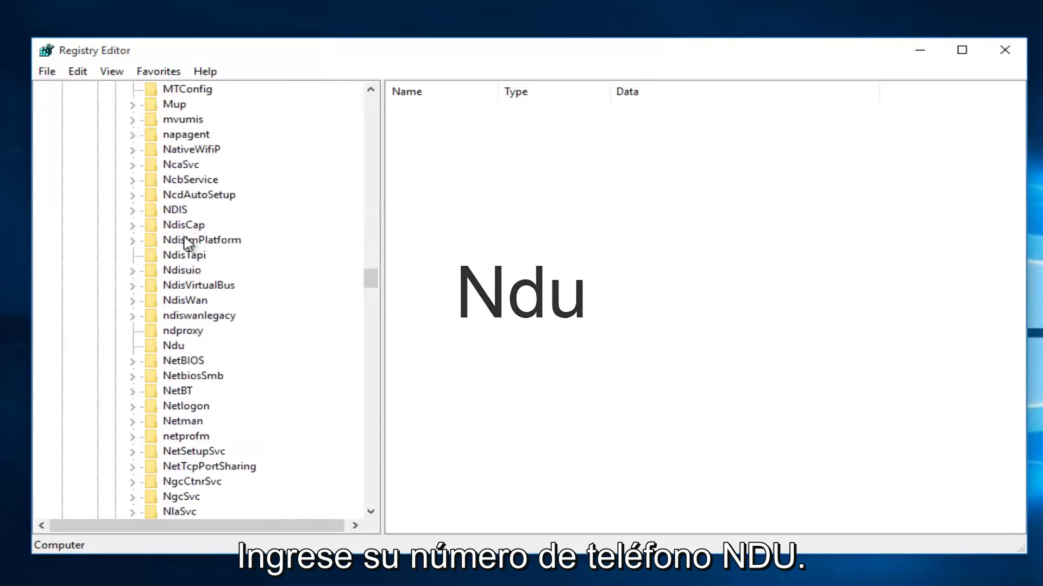
pyautogui.click(175, 346)
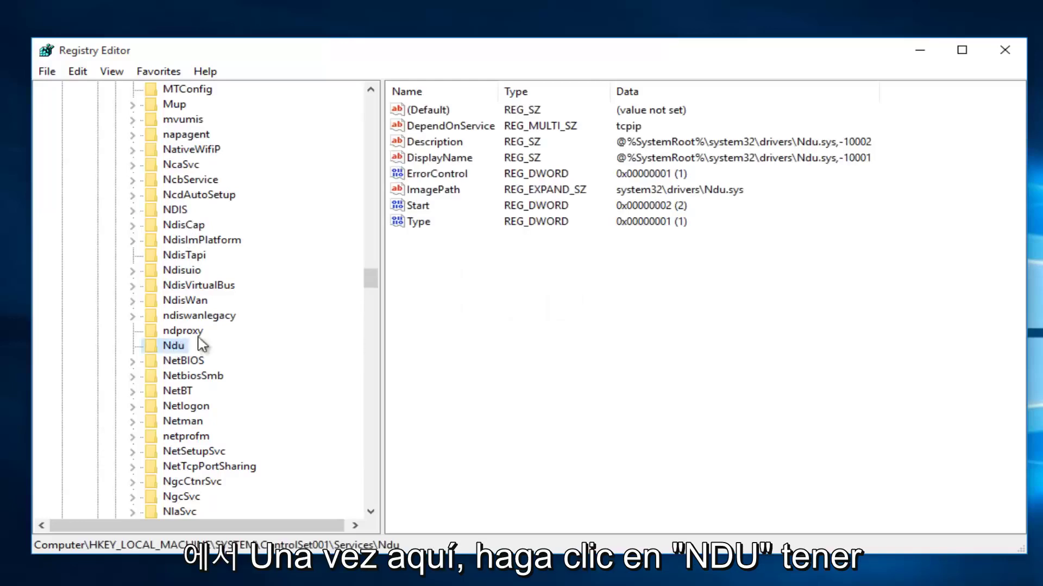
# Modify Ndu's Start value, replacing the data 2 with 4.
pyautogui.rightClick(418, 209)
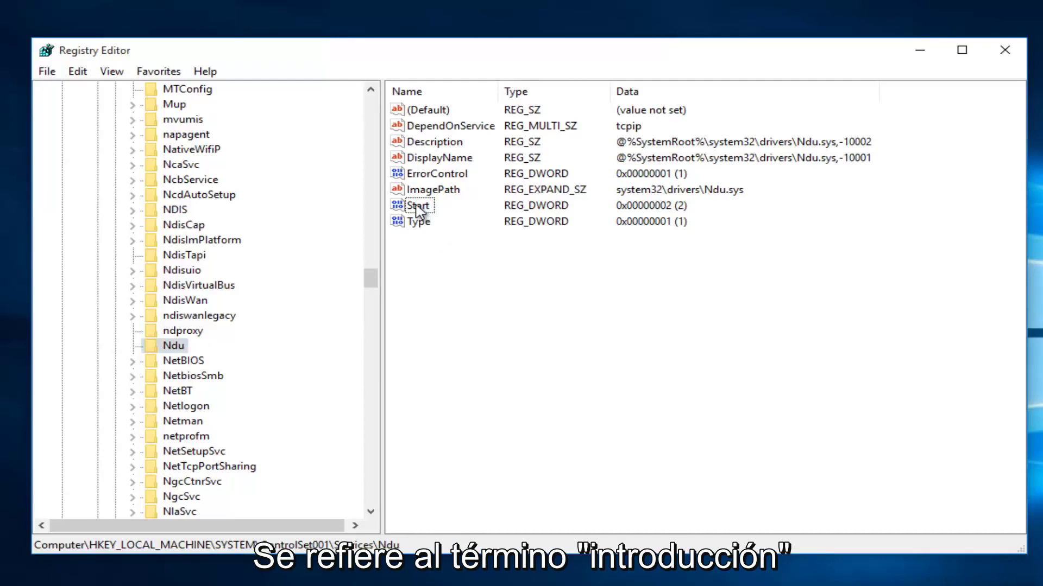
pyautogui.rightClick(418, 209)
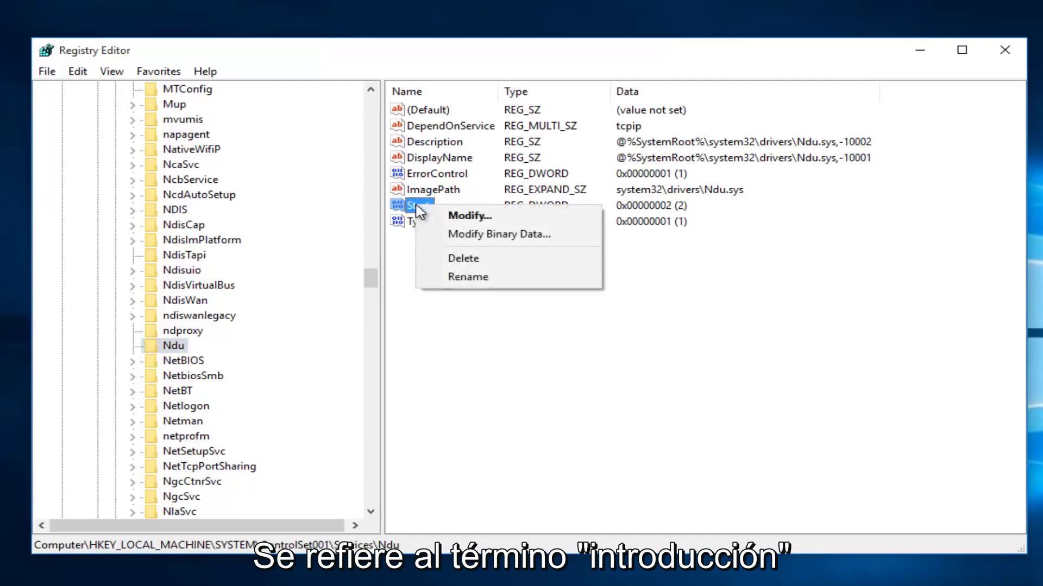
pyautogui.click(460, 215)
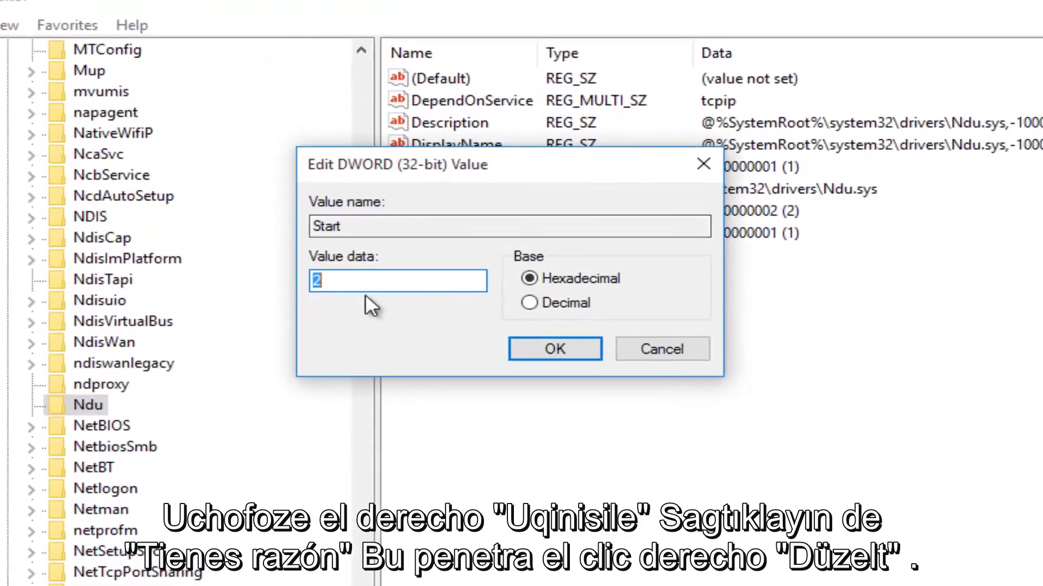
pyautogui.click(338, 284)
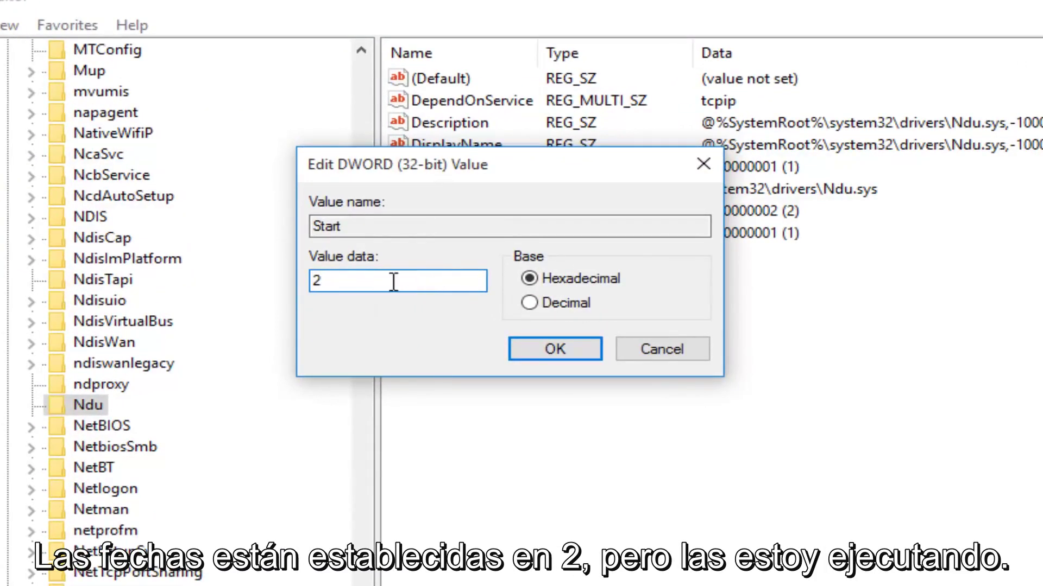
pyautogui.moveTo(394, 282); pyautogui.dragTo(193, 291)
pyautogui.write('4')
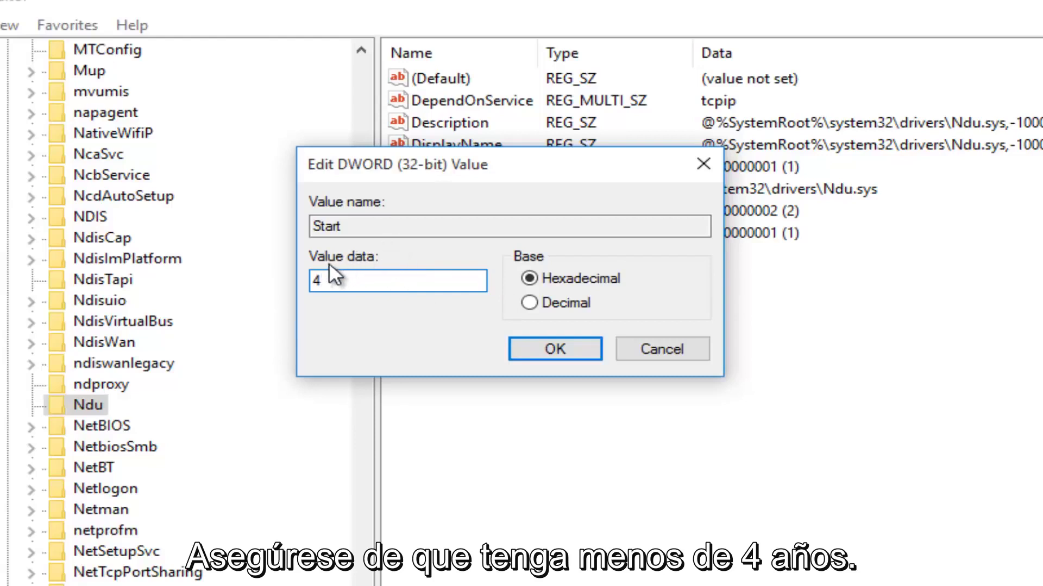
pyautogui.click(555, 349)
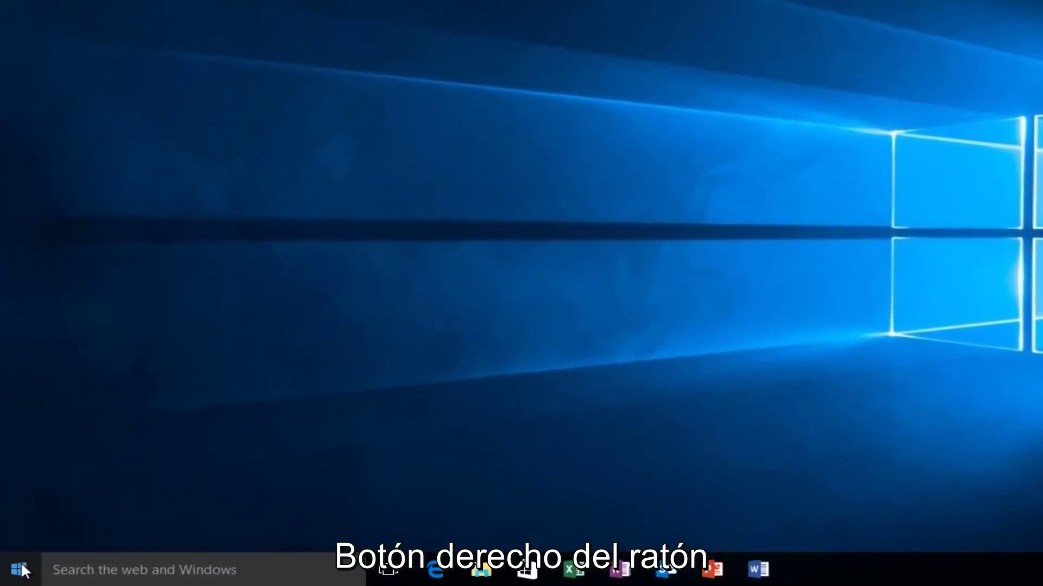
# Run services.msc from the Run dialog opened via the Start button's quick menu.
pyautogui.rightClick(22, 570)
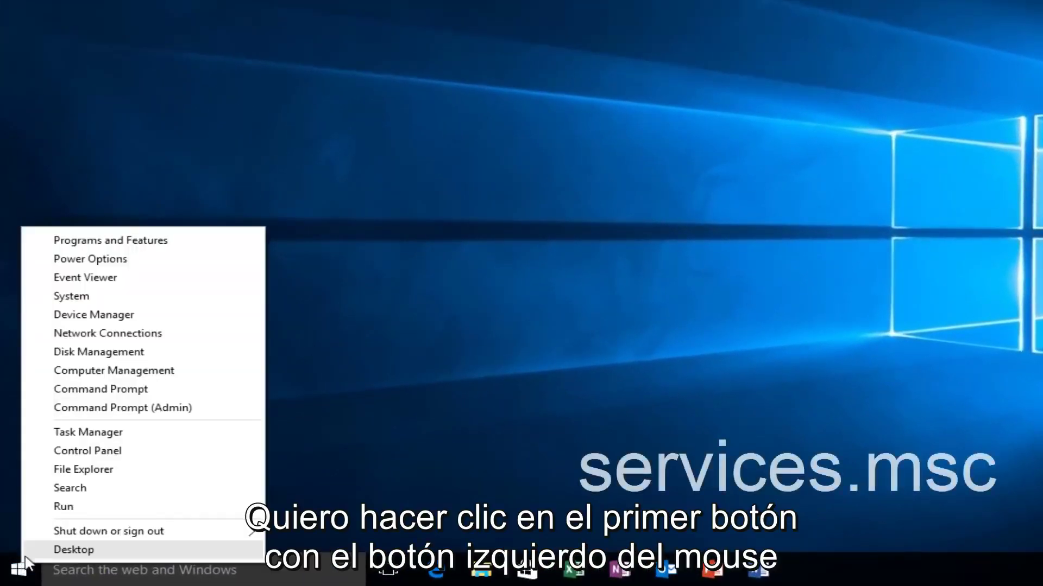
pyautogui.click(61, 507)
pyautogui.write('se')
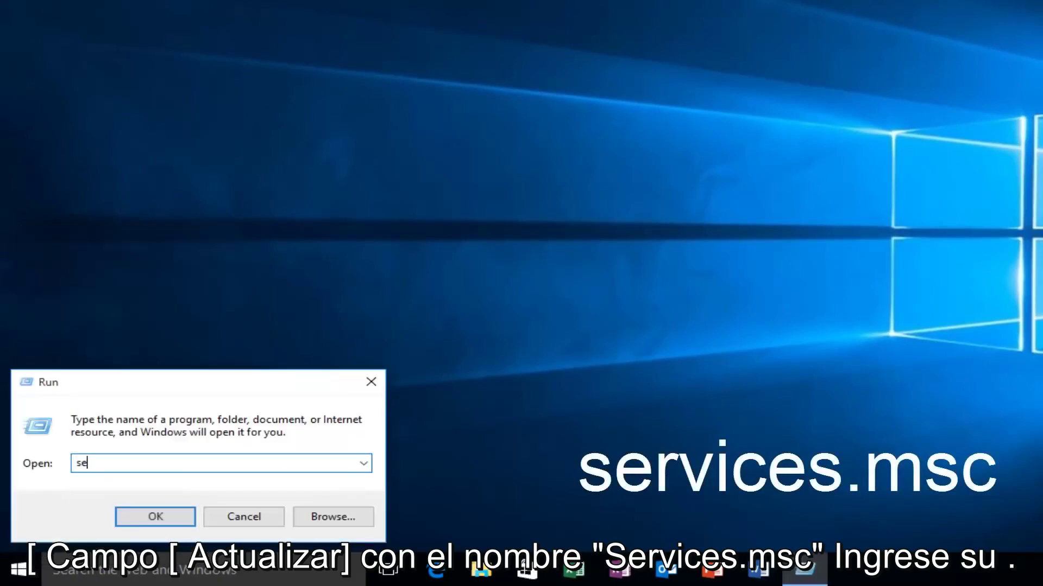
pyautogui.write('rvices.')
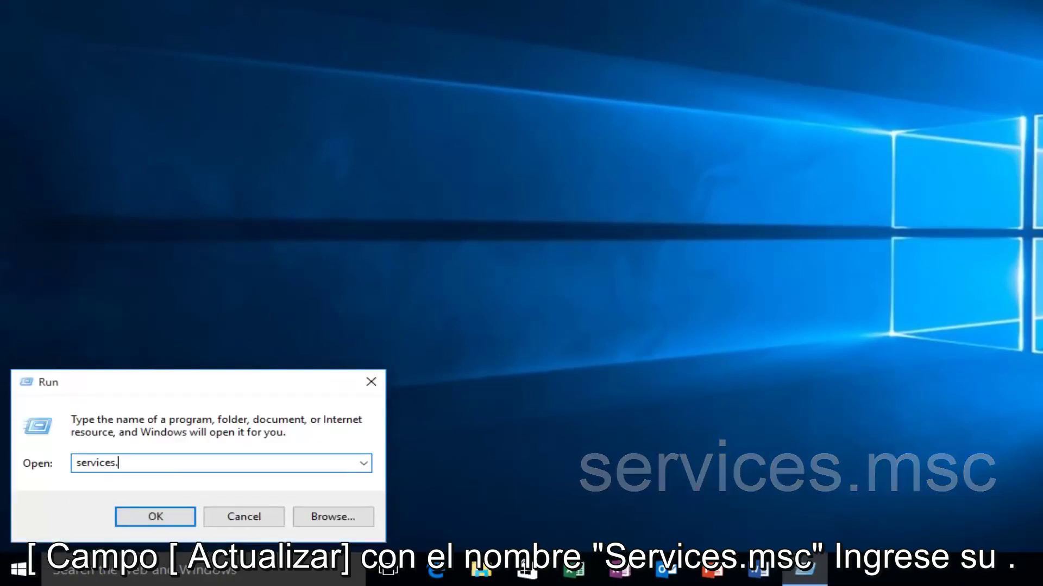
pyautogui.write('msc')
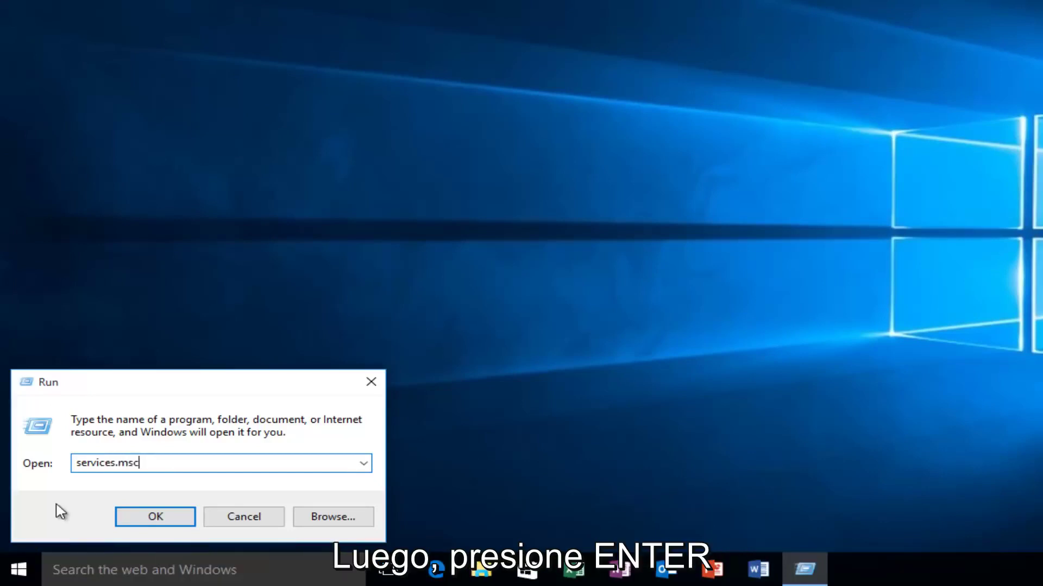
pyautogui.press('Return')
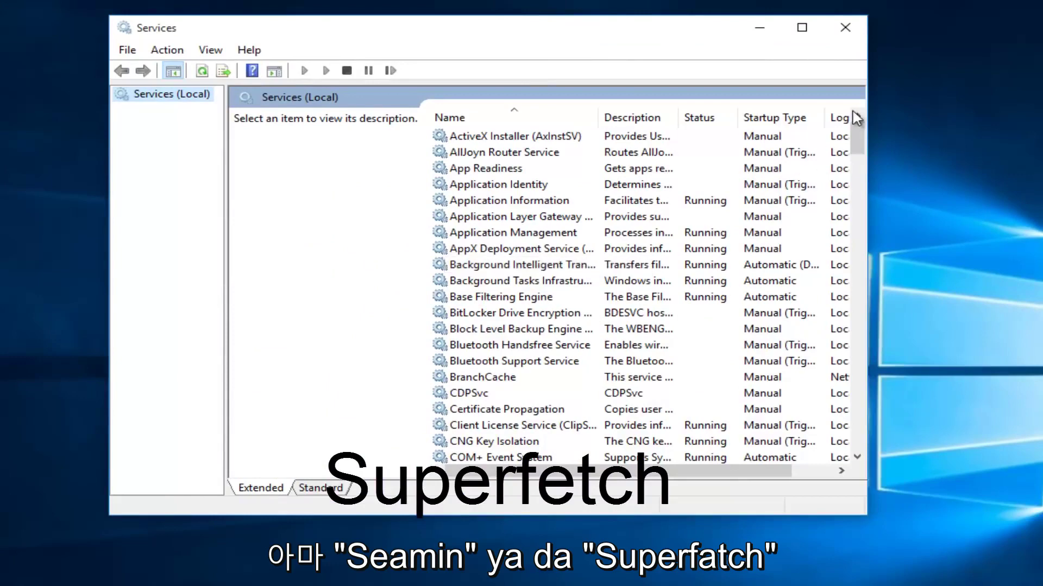
# Scroll the services list down to Superfetch and select it to show its description.
pyautogui.moveTo(862, 187); pyautogui.dragTo(857, 337)
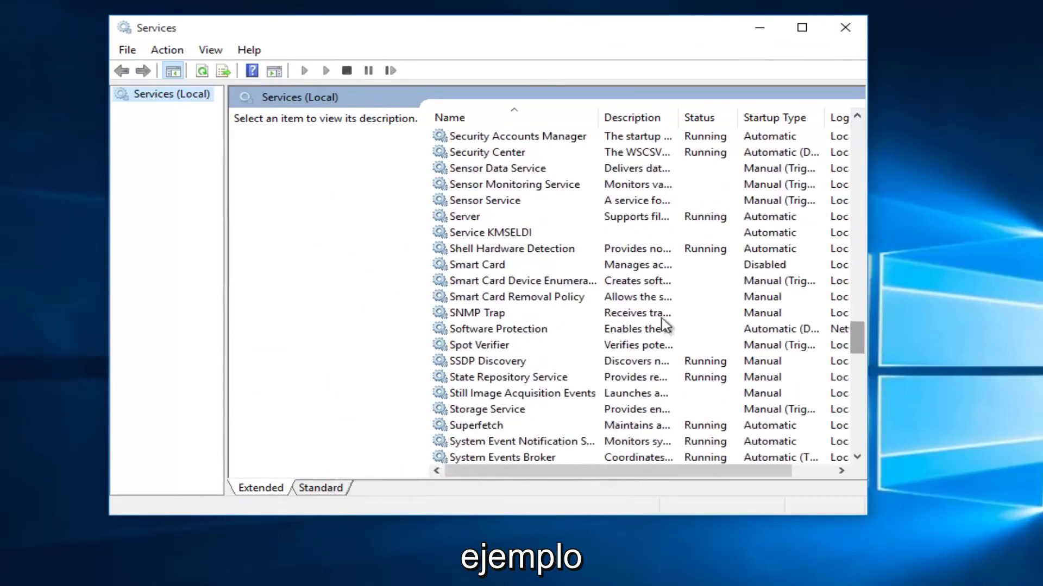
pyautogui.scroll(3, 493, 269)
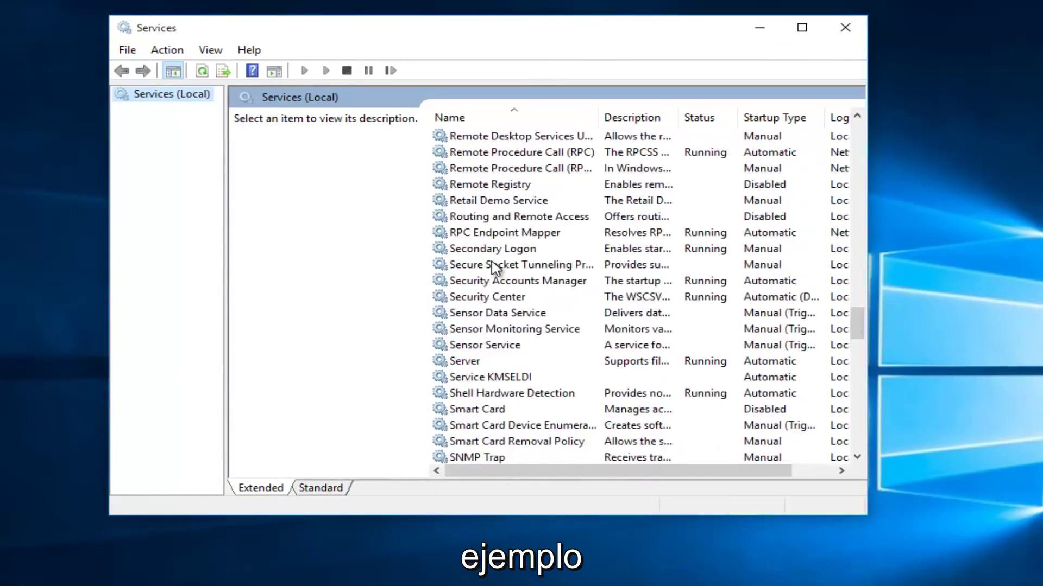
pyautogui.scroll(-3, 493, 267)
pyautogui.scroll(-1, 495, 268)
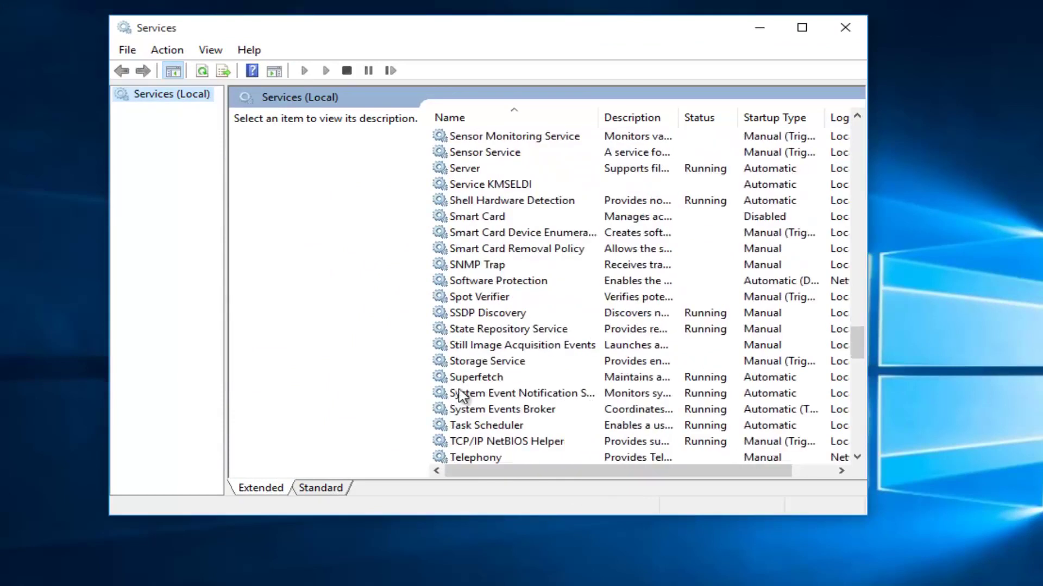
pyautogui.click(481, 378)
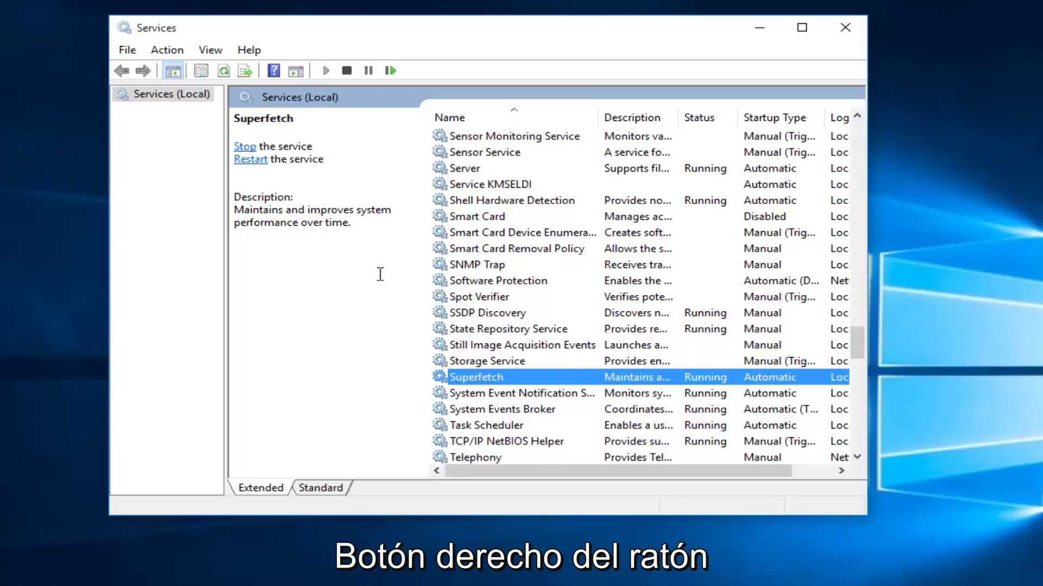
# Stop Superfetch from its context menu, then set its startup type to Disabled and apply.
pyautogui.rightClick(478, 378)
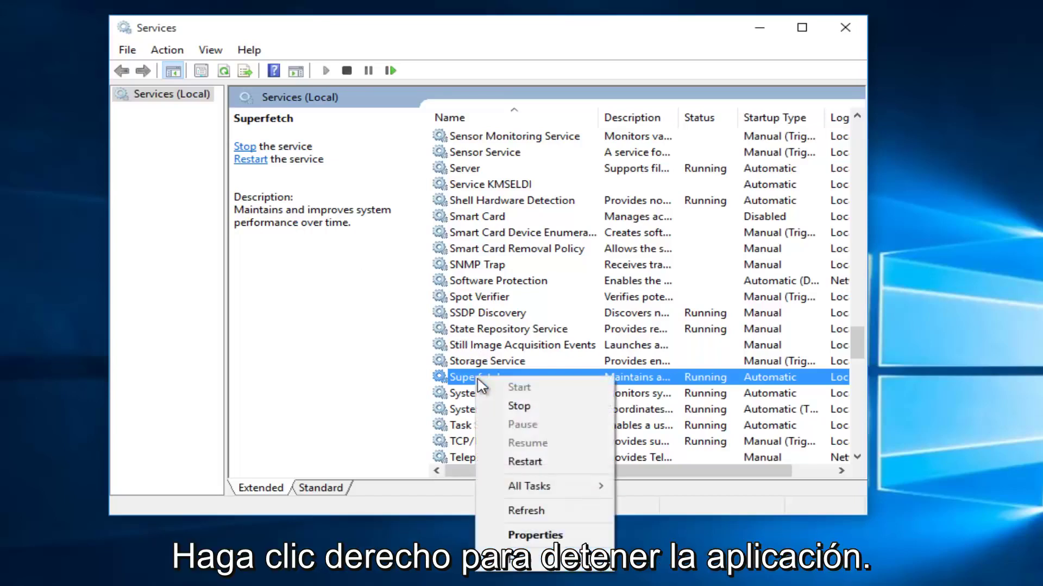
pyautogui.click(516, 406)
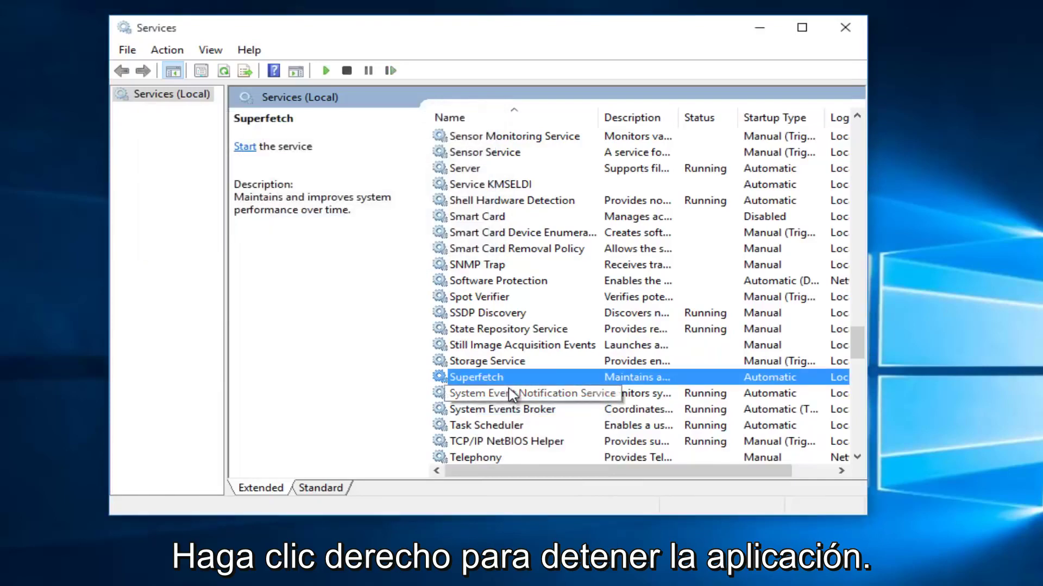
pyautogui.doubleClick(473, 381)
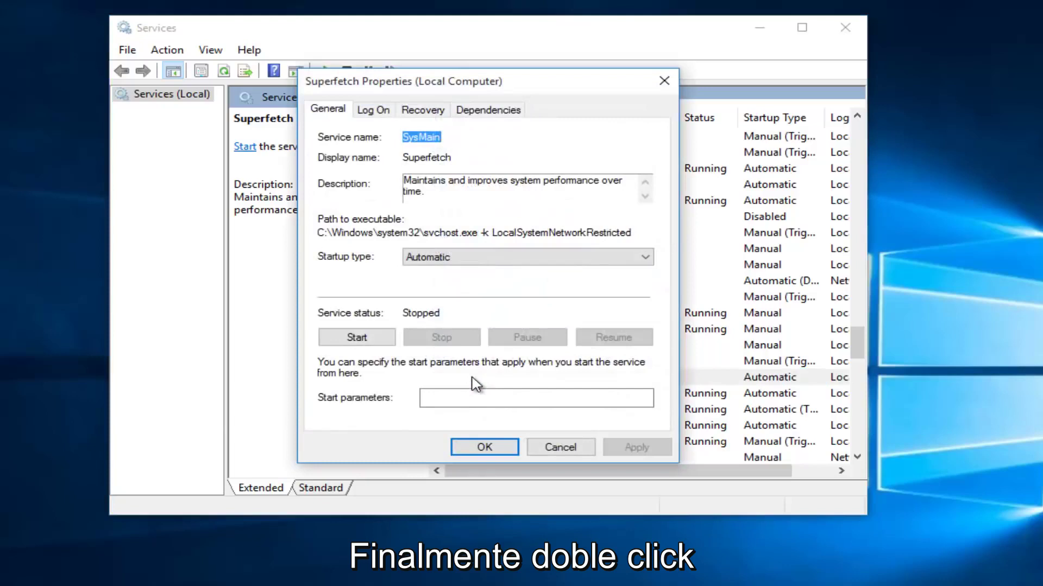
pyautogui.click(646, 258)
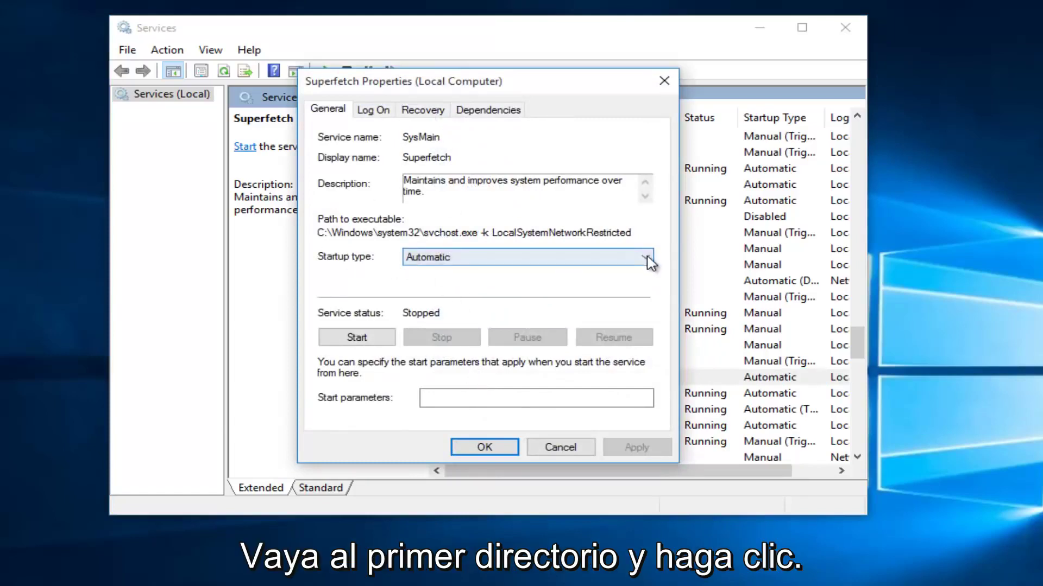
pyautogui.click(465, 259)
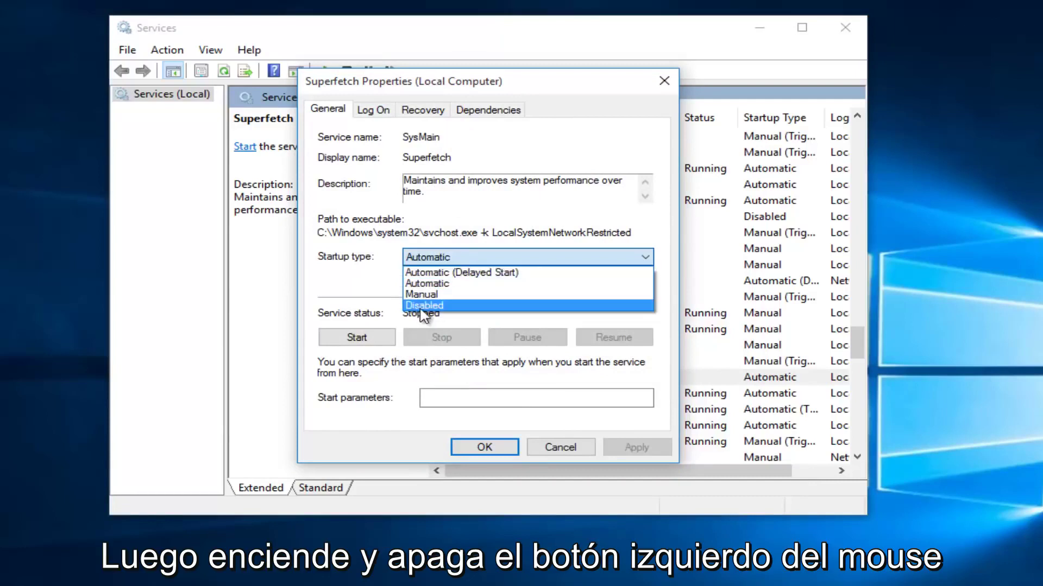
pyautogui.click(421, 308)
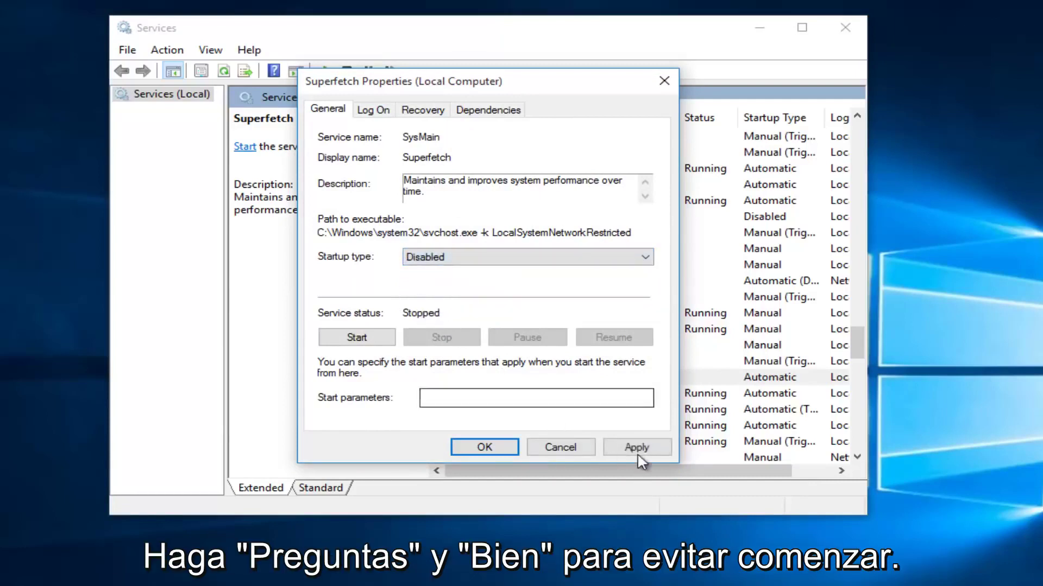
pyautogui.click(638, 455)
pyautogui.click(492, 448)
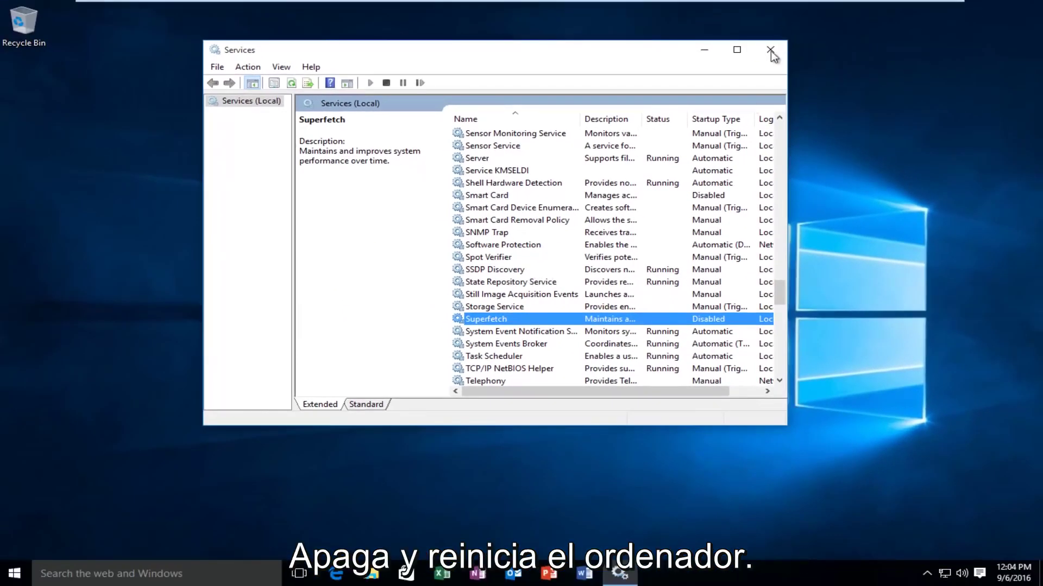
# Close the Services console window.
pyautogui.click(770, 50)
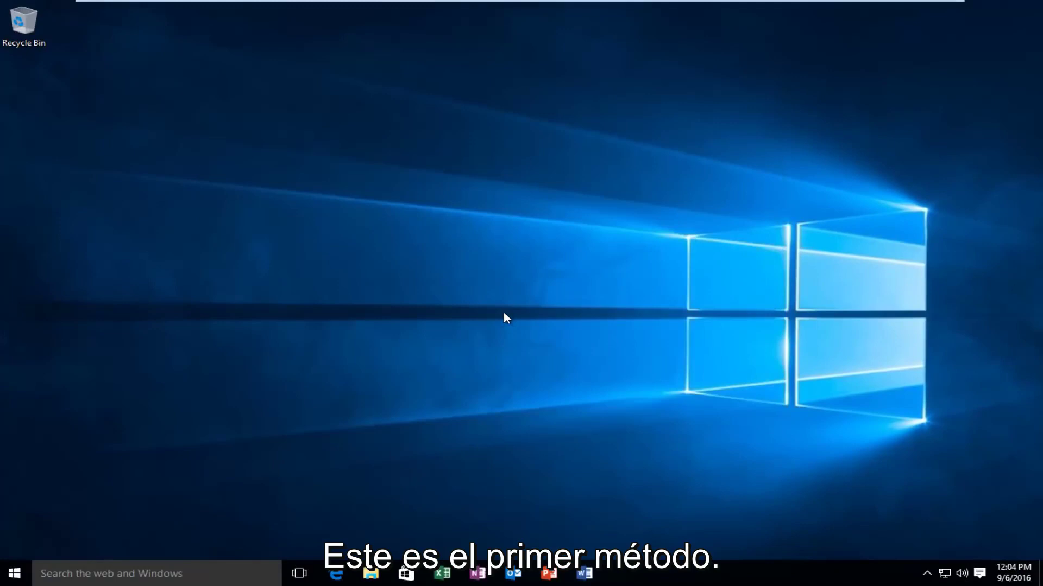